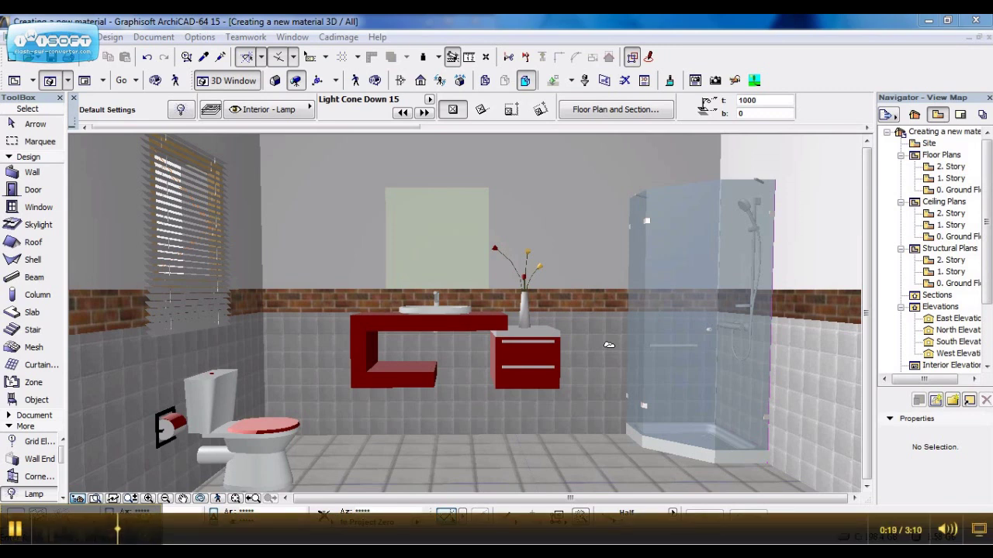
Open Material Settings for Tile White 30x30 with Exposure to Light expanded (Ambient 71, Diffuse 88)
left_click(203, 40)
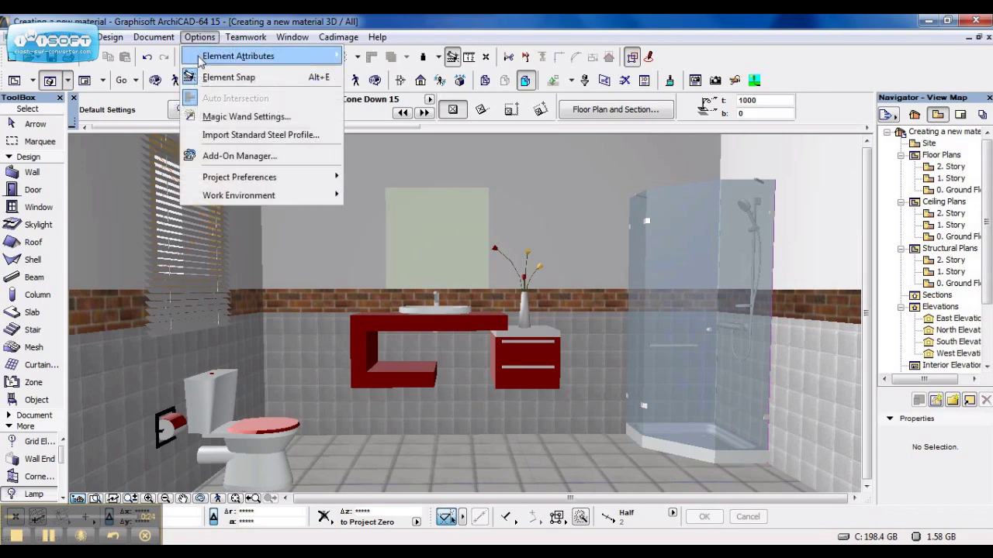
mouse_move(325, 64)
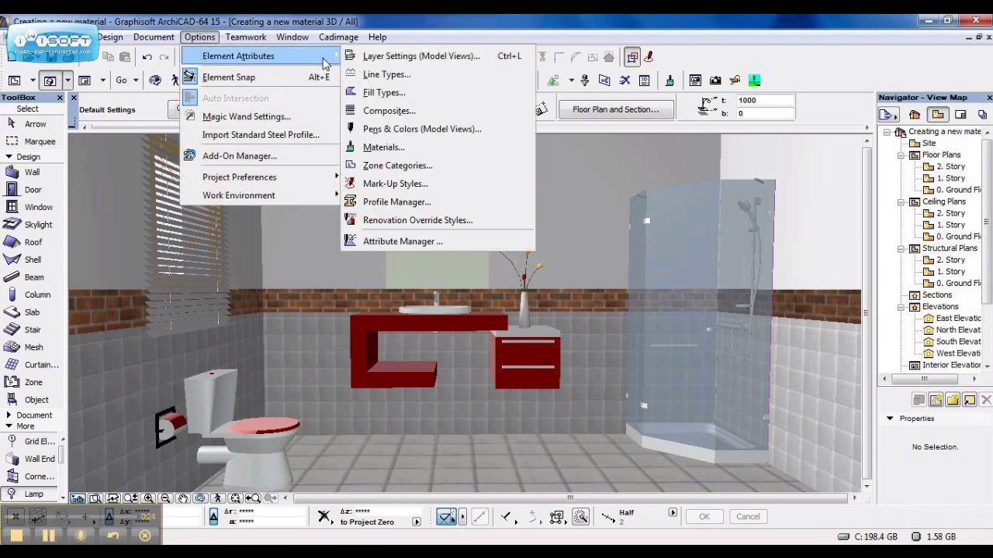
left_click(405, 148)
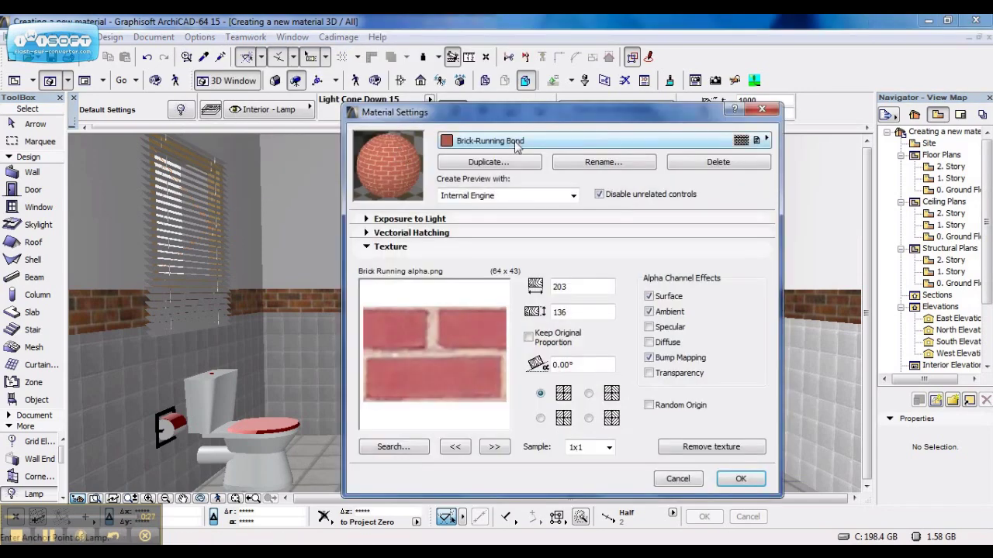
left_click(515, 142)
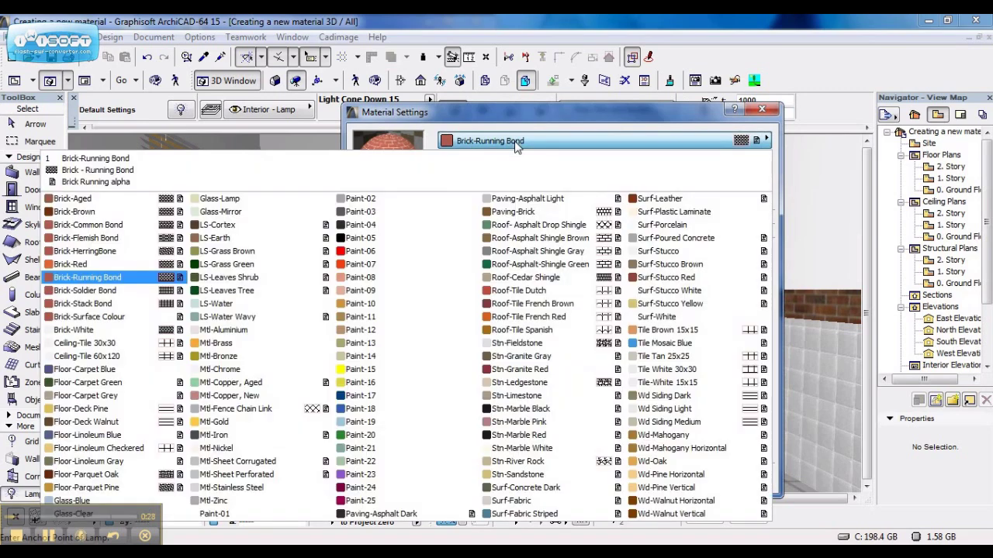
left_click(689, 370)
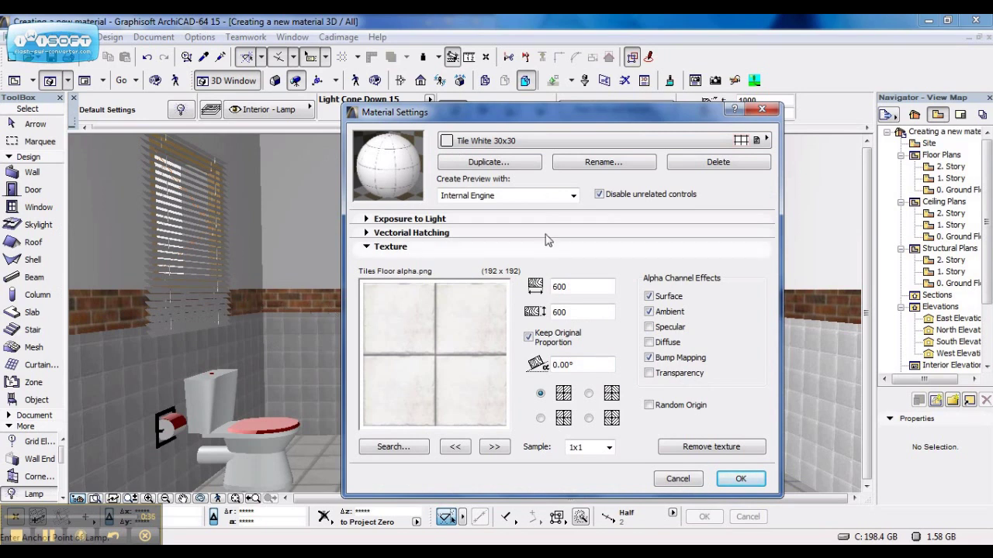
left_click(461, 224)
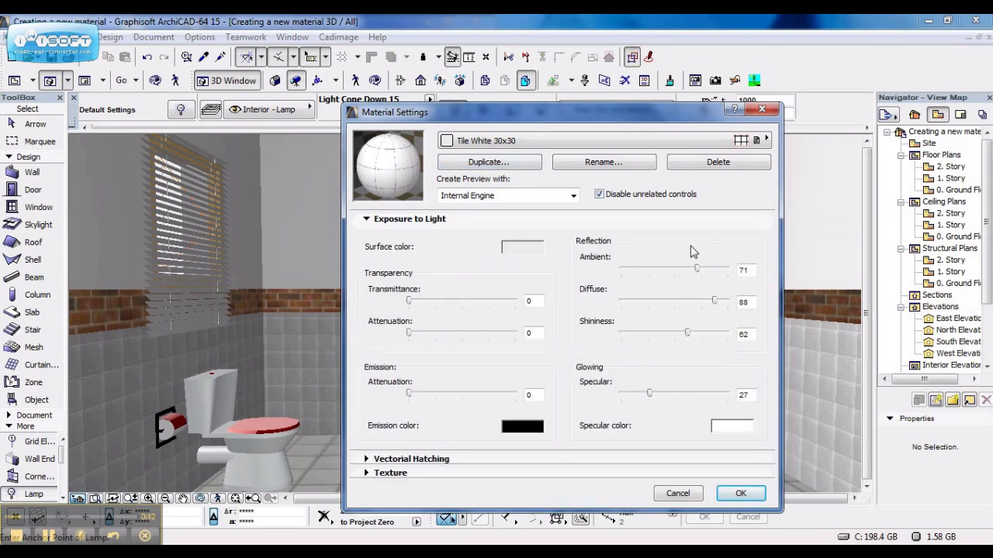
Duplicate Tile White 30x30 as a new material named Tile Red
left_click(510, 170)
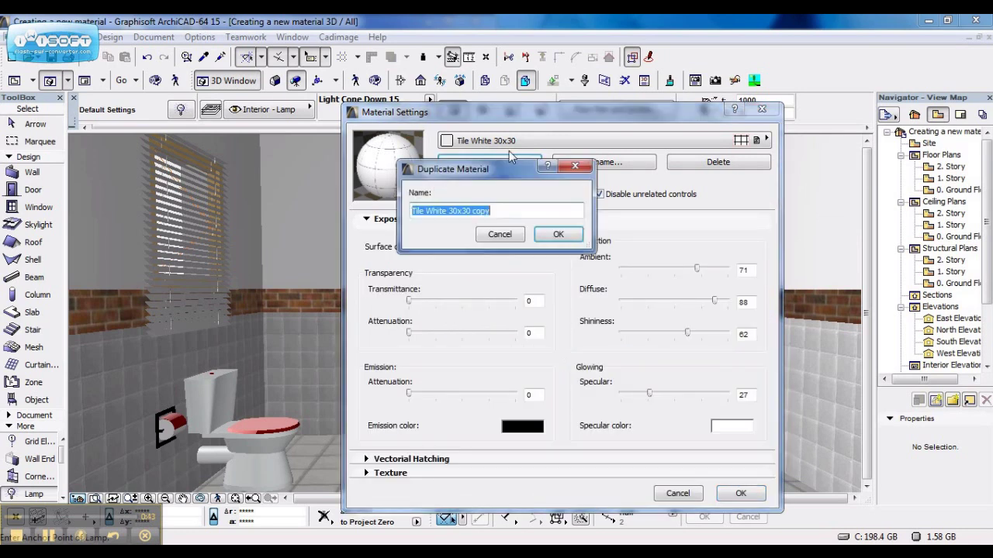
left_click_drag(517, 210, 429, 200)
type("Red")
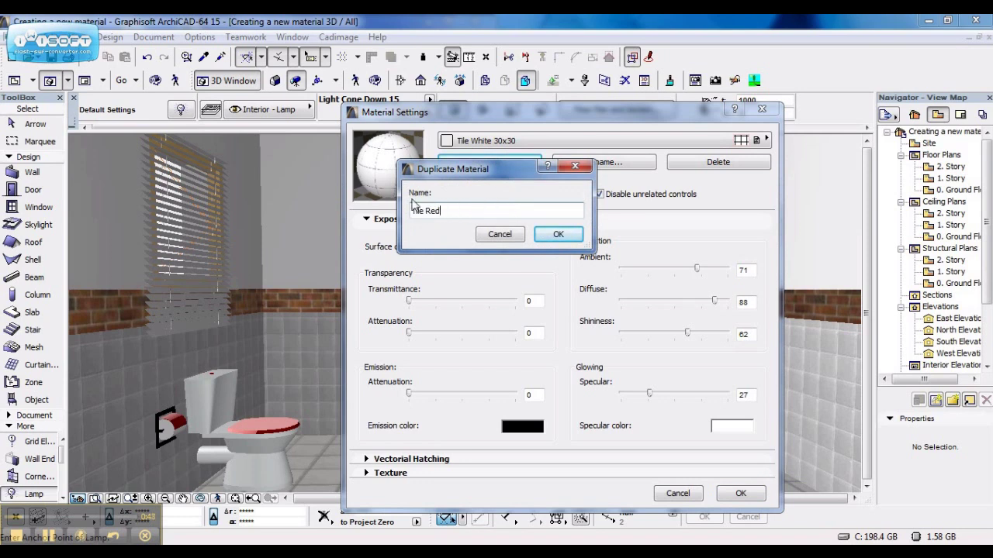
left_click(559, 234)
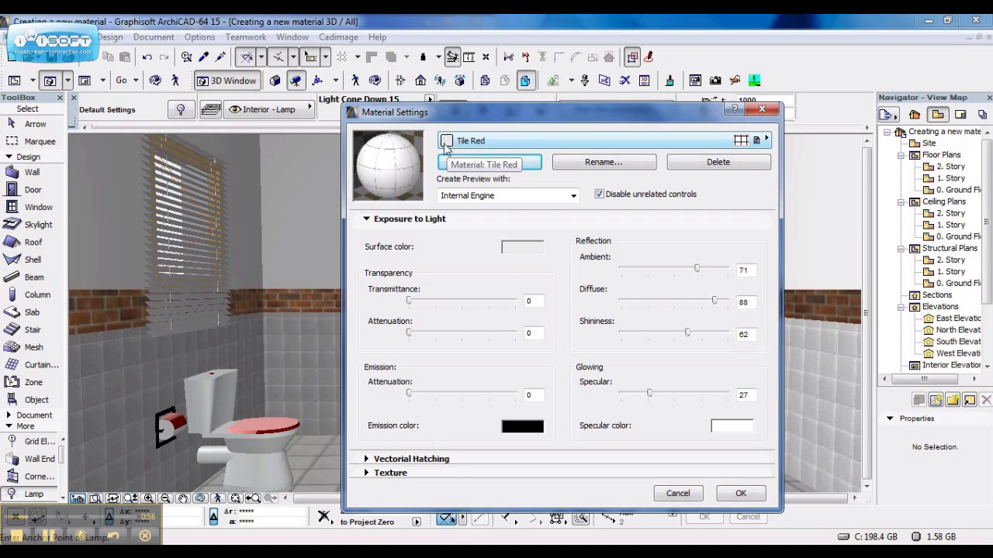
Give Tile Red a pure red surface colour
left_click(520, 248)
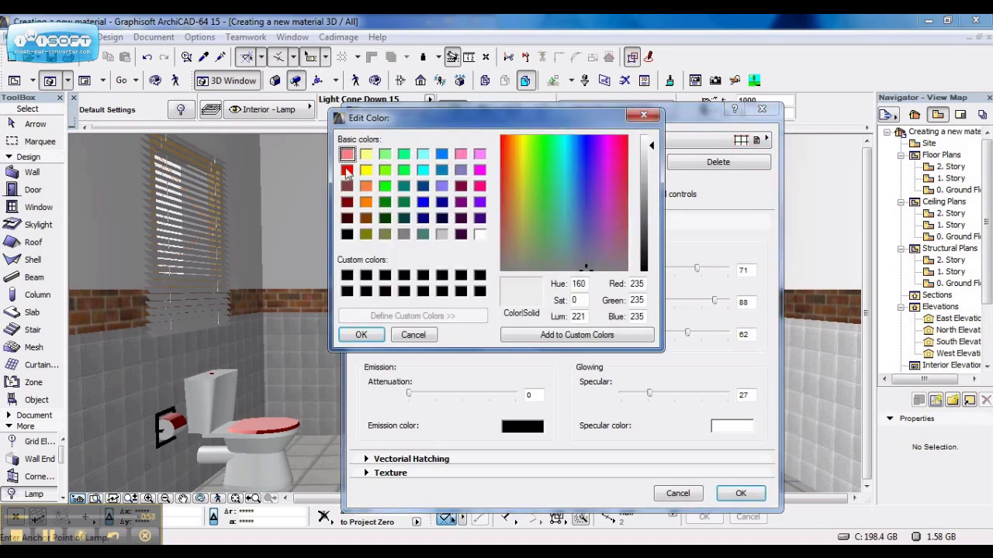
left_click(347, 171)
left_click(370, 337)
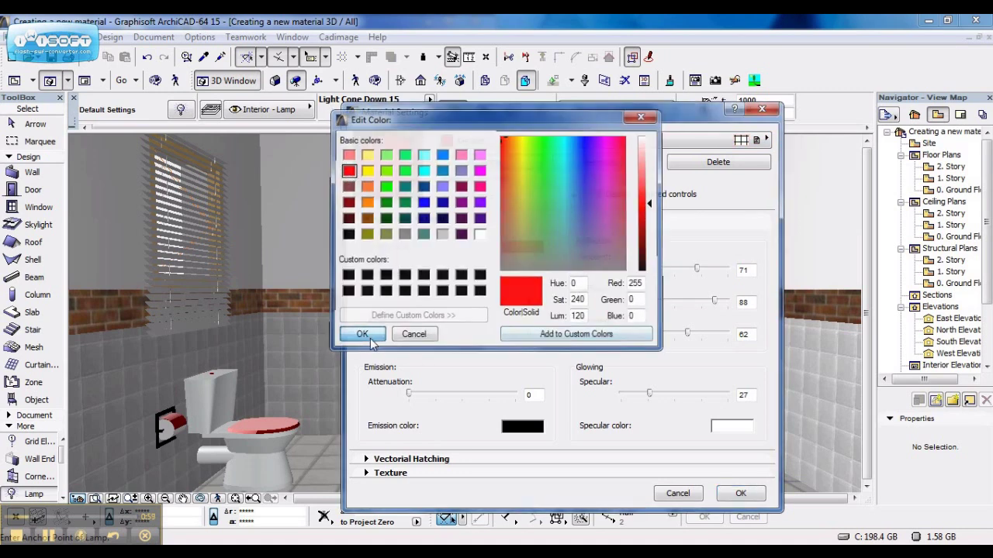
left_click(432, 459)
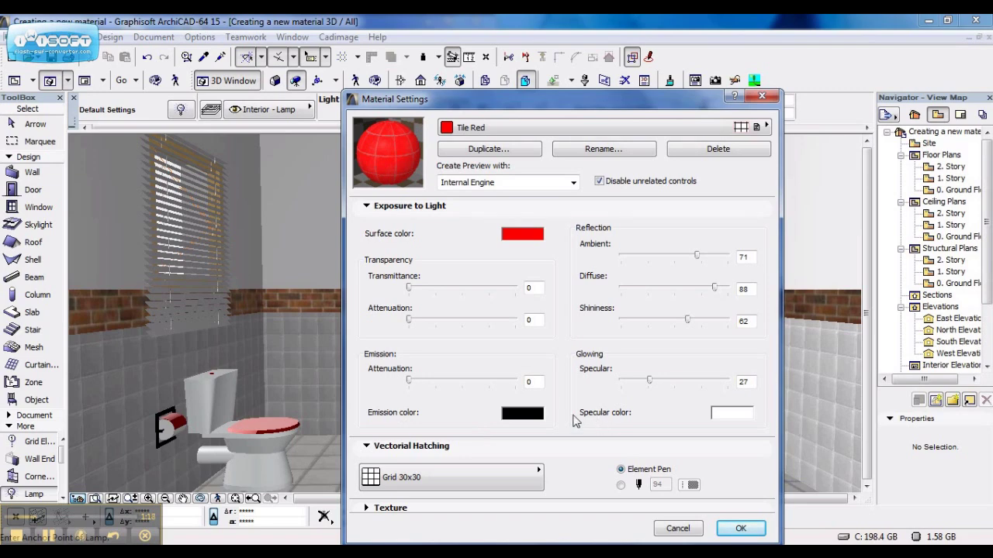
Keep Grid 30x30 as Tile Red's hatching and choose a replacement for its Tiles Floor alpha.png texture
left_click(446, 476)
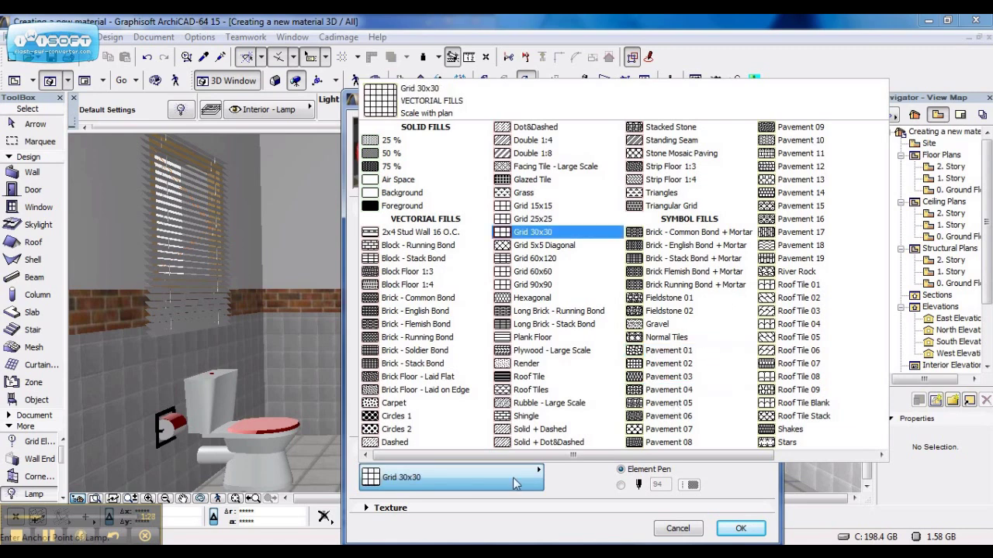
left_click(480, 485)
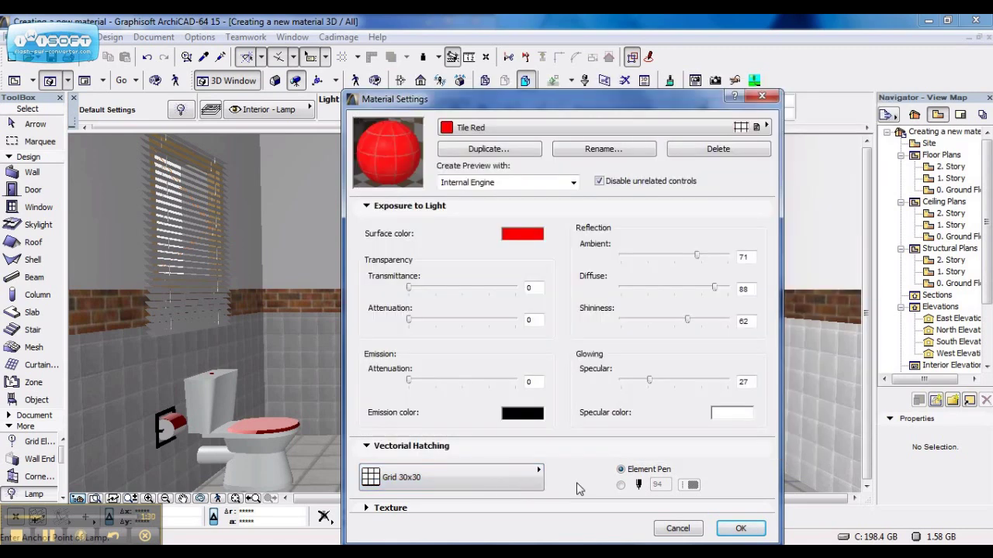
left_click(447, 510)
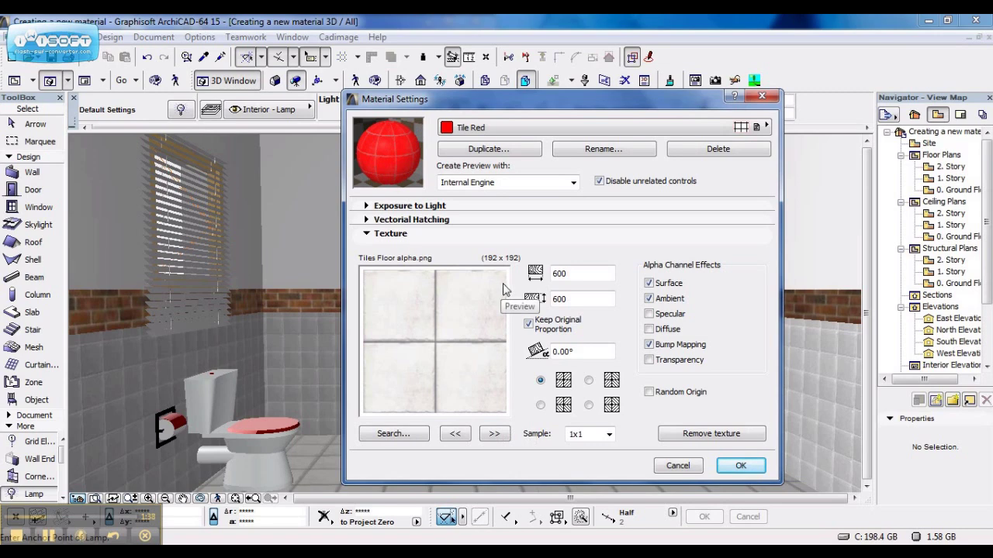
left_click(409, 439)
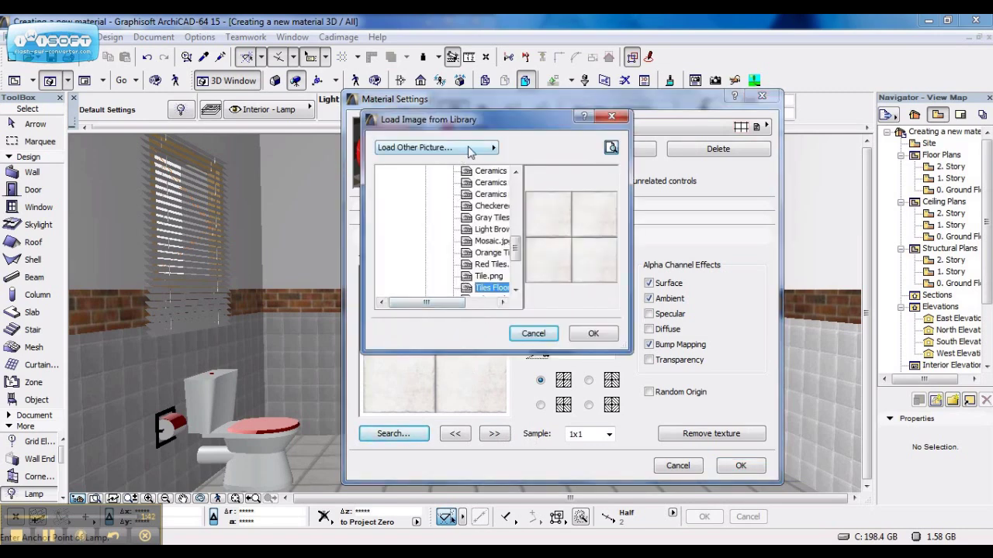
Load Ceramic - C112 Red.JPG from disk as Tile Red's texture, sized 600 by 589
left_click(469, 151)
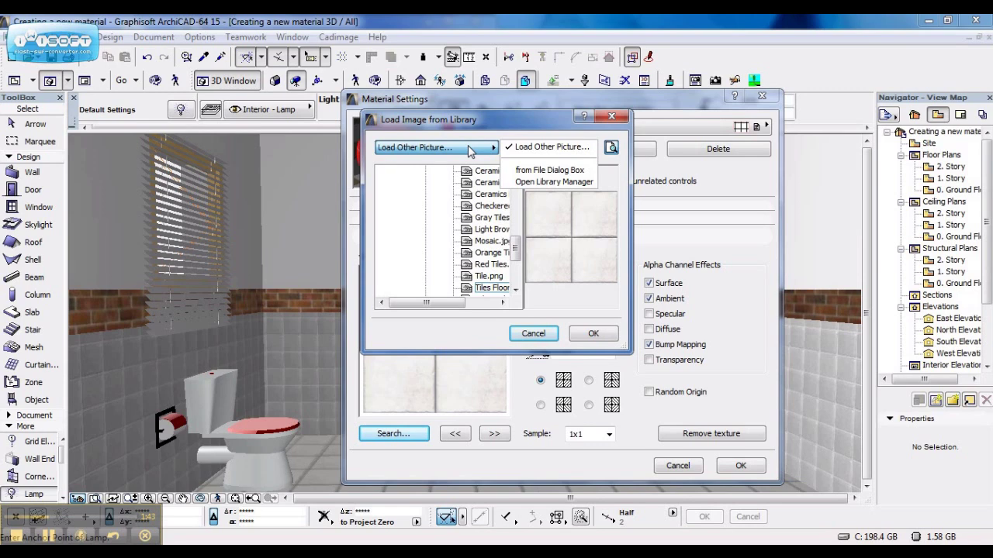
left_click(564, 177)
left_click(417, 266)
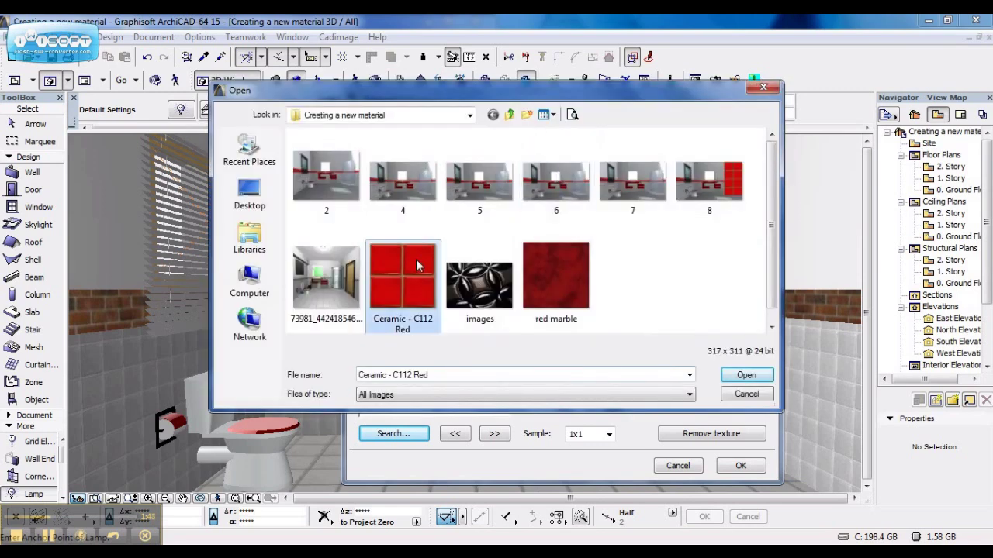
double_click(417, 266)
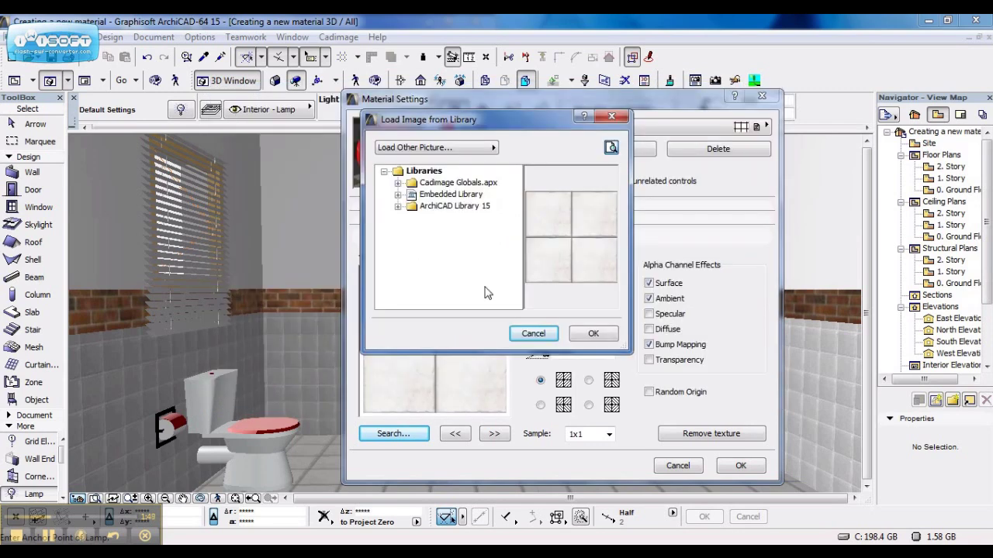
left_click(593, 335)
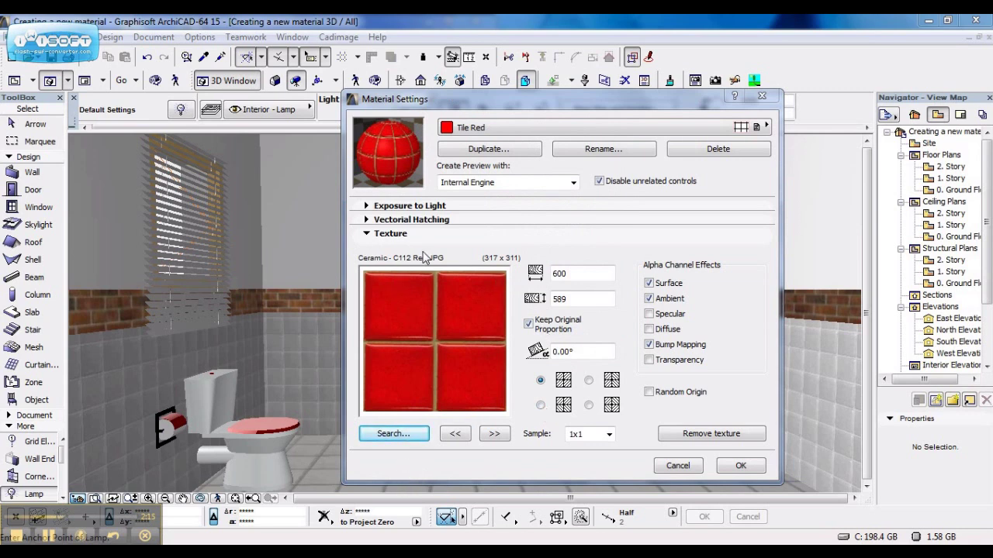
Preview with LightWorks, match its shader to the internal engine (scale 0.59), and apply the changes
left_click(526, 186)
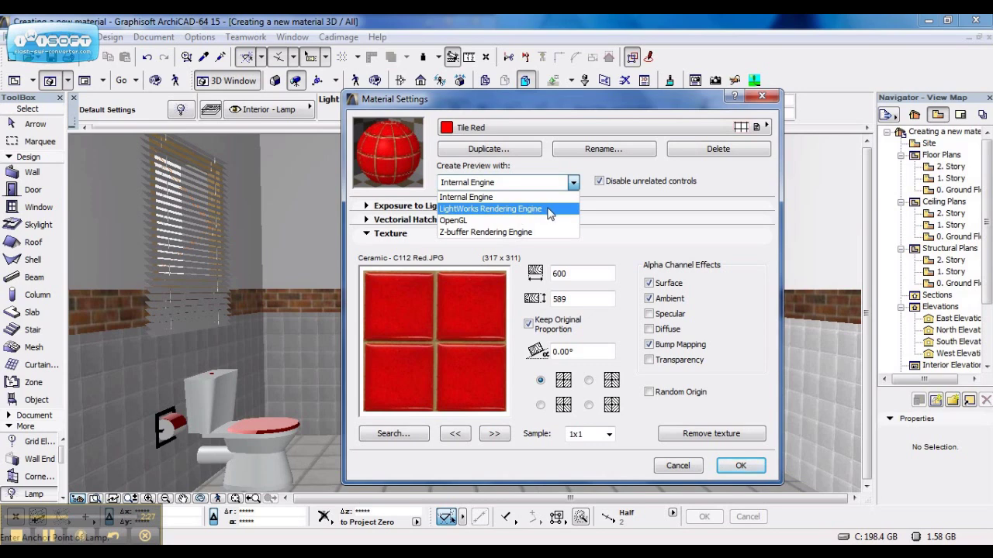
left_click(551, 216)
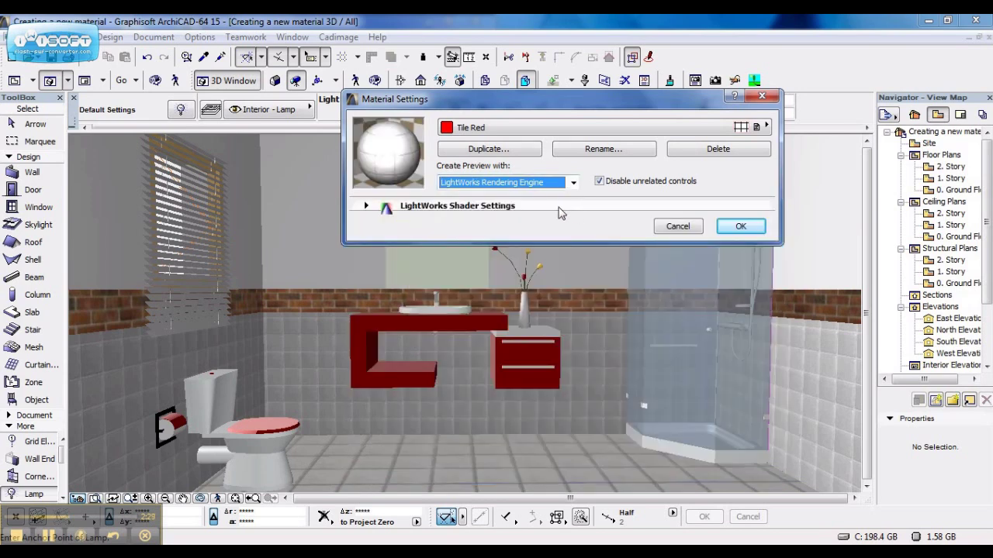
left_click(437, 209)
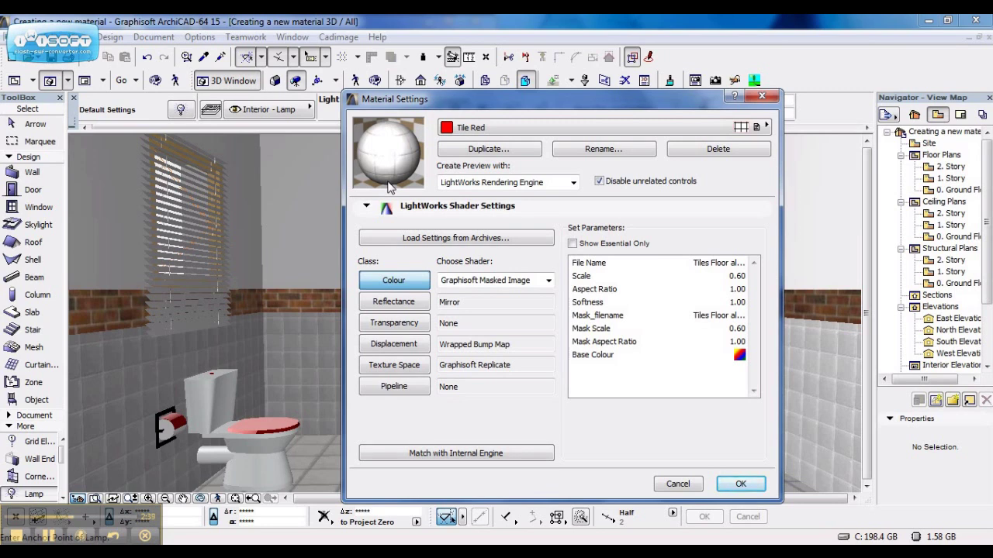
left_click(520, 463)
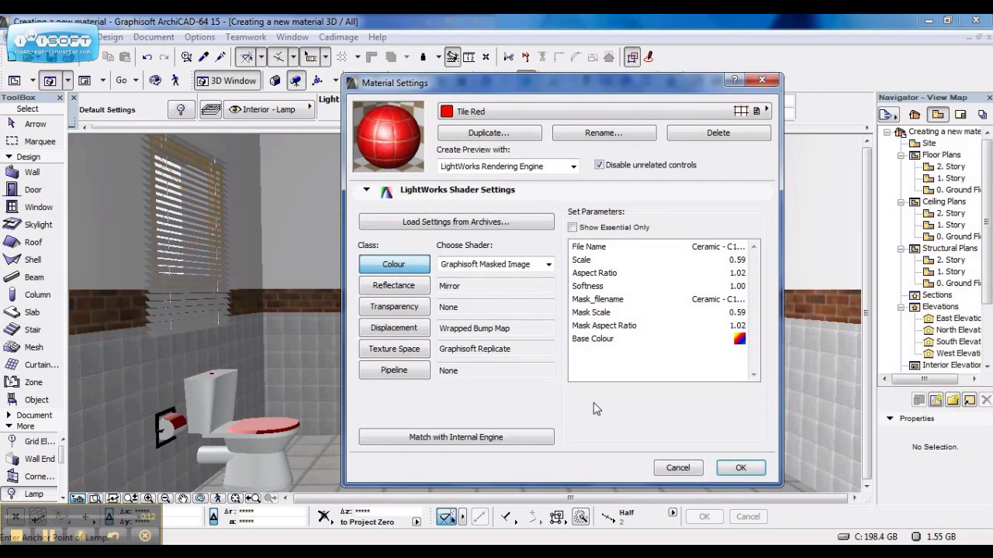
left_click(741, 467)
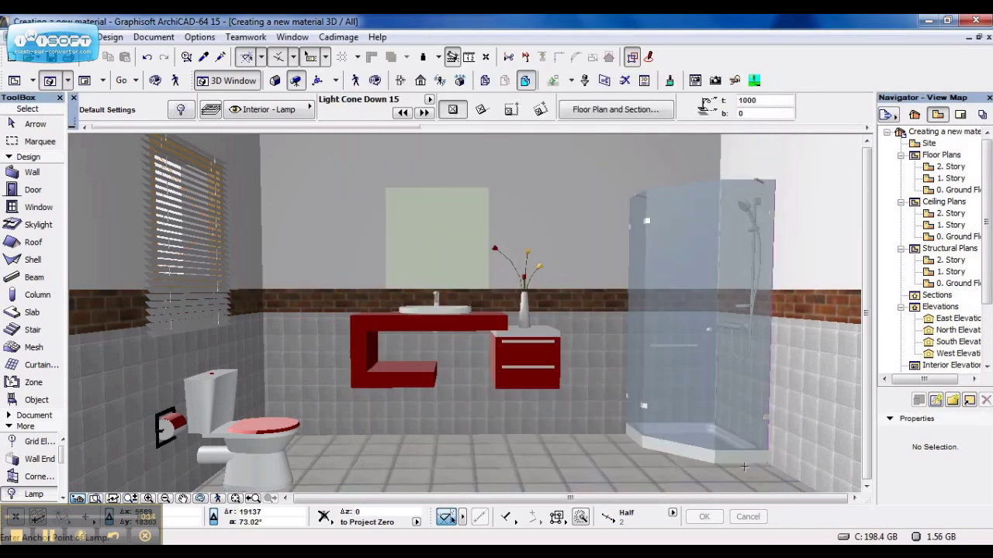
Set all model surfaces of the three brick-band walls to Tile Red
left_click(250, 302)
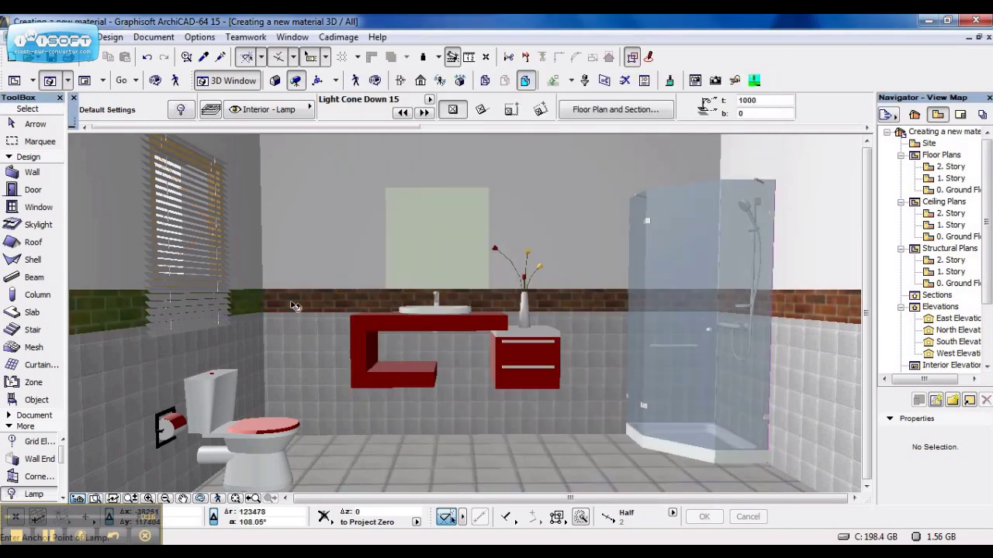
left_click(324, 308, "shift")
left_click(825, 311, "shift")
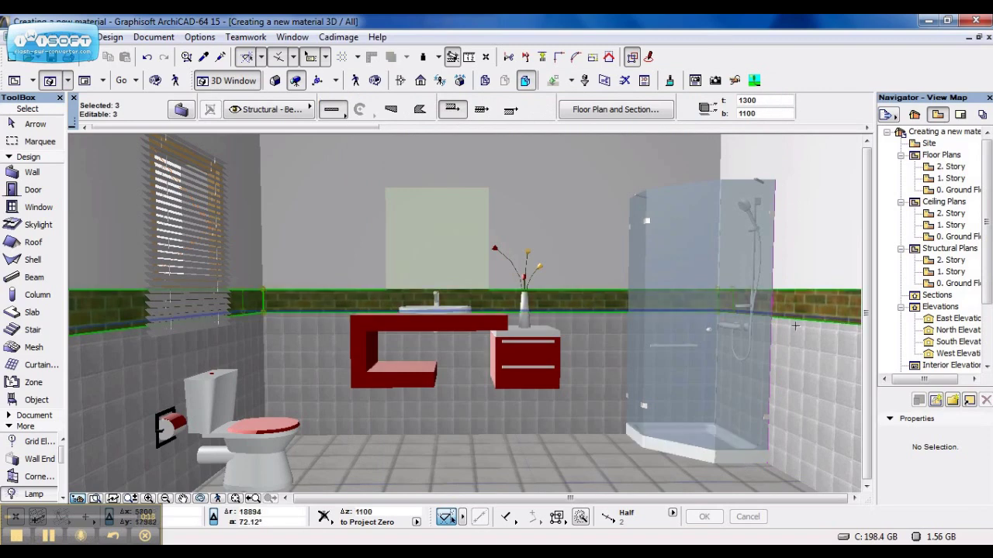
left_click(180, 110)
left_click(473, 399)
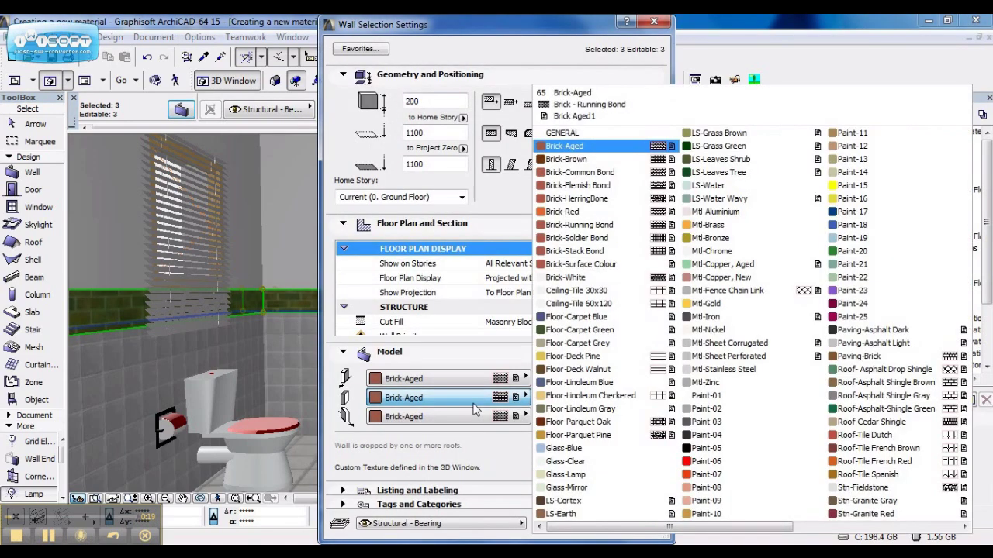
left_click(706, 435)
left_click(849, 435)
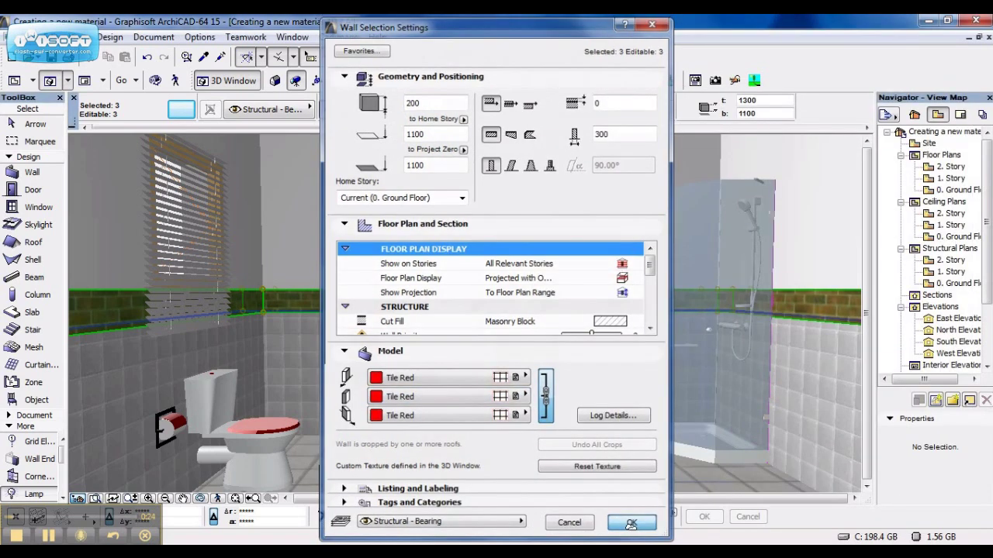
left_click(633, 525)
key("Escape")
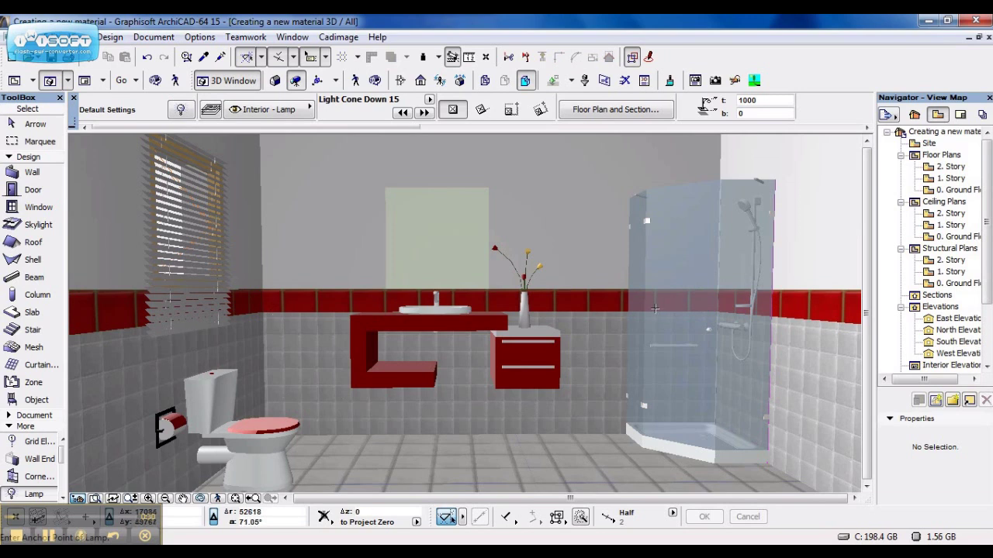
Select the three tile-band walls and bring up Material Settings
left_click(252, 304)
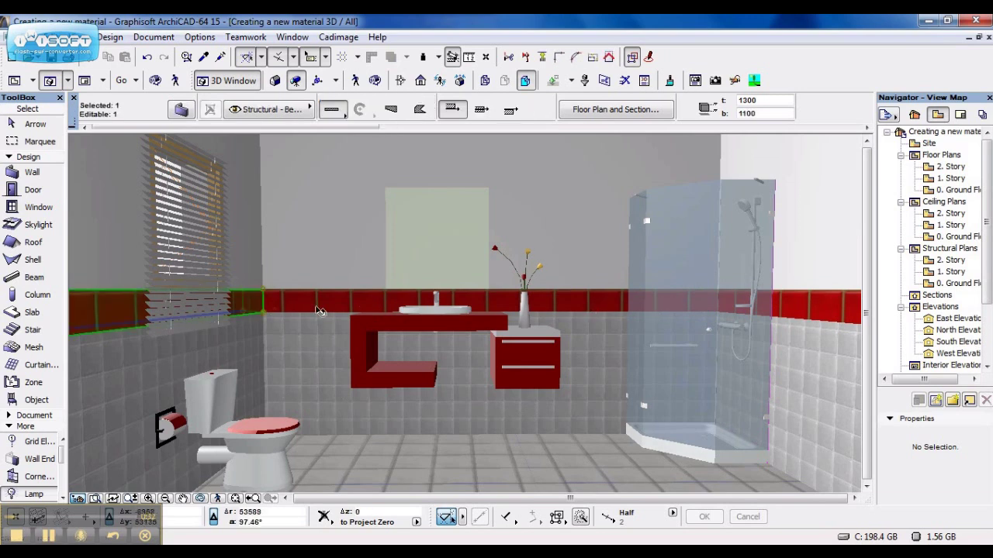
left_click(597, 304, "shift")
left_click(811, 309, "shift")
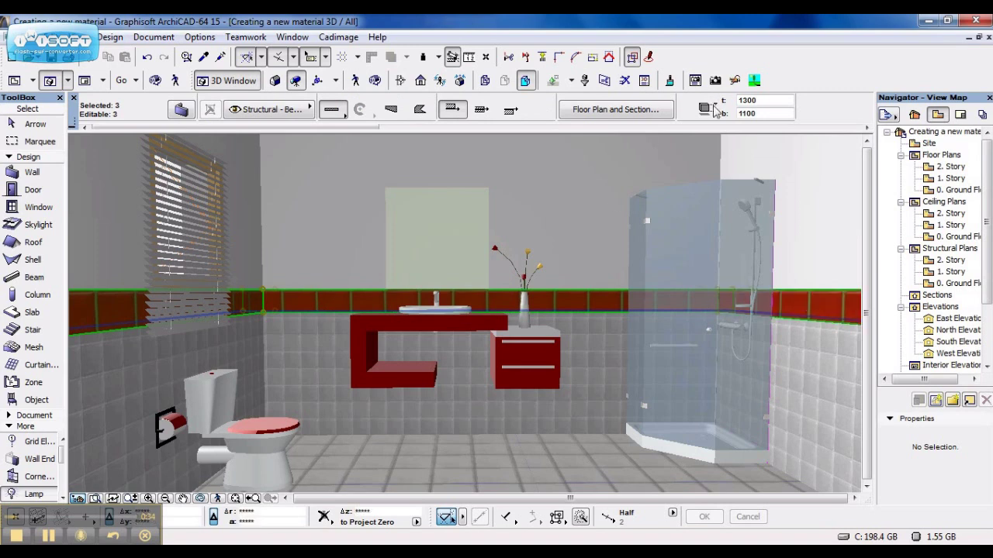
left_click(200, 37)
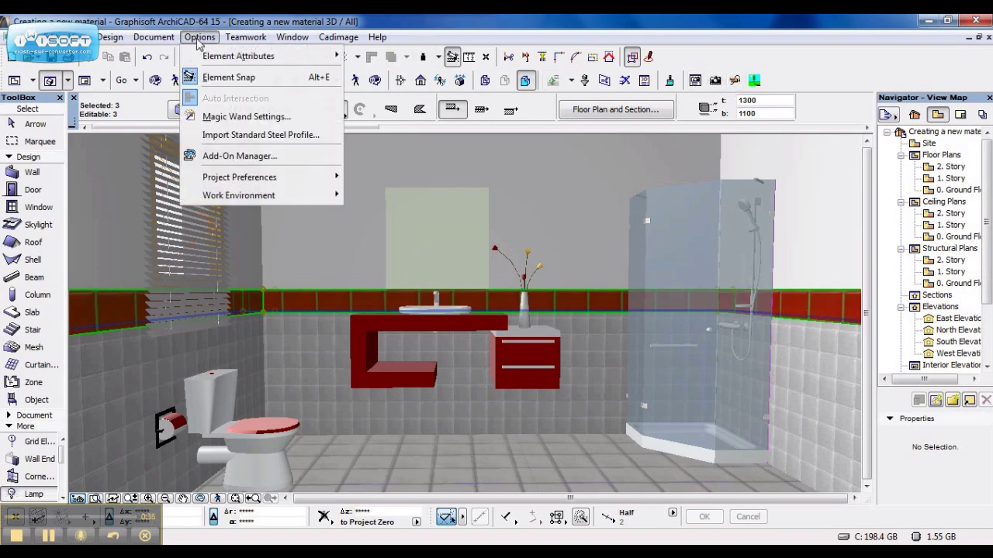
mouse_move(256, 56)
left_click(390, 147)
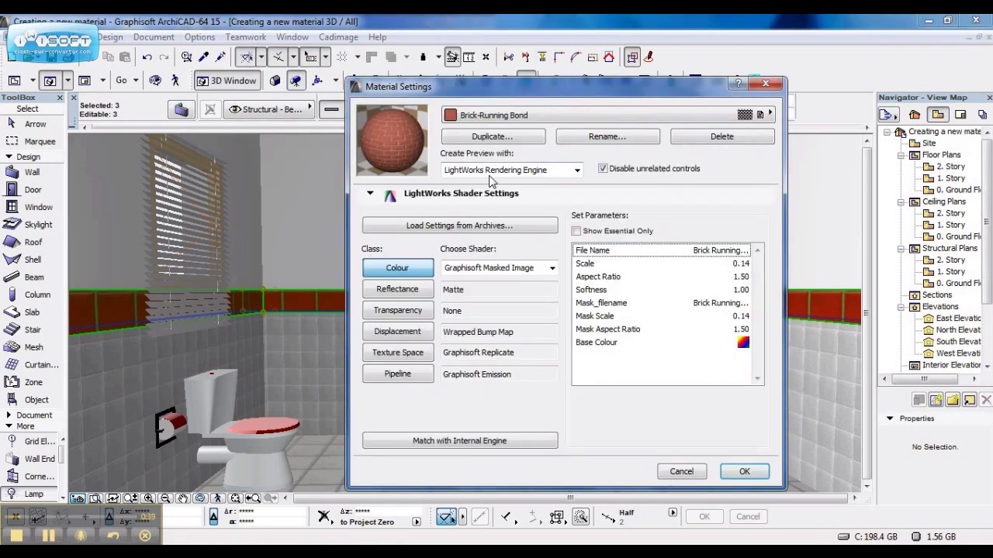
Switch Material Settings to Tile Red, keeping the LightWorks preview engine
left_click(504, 170)
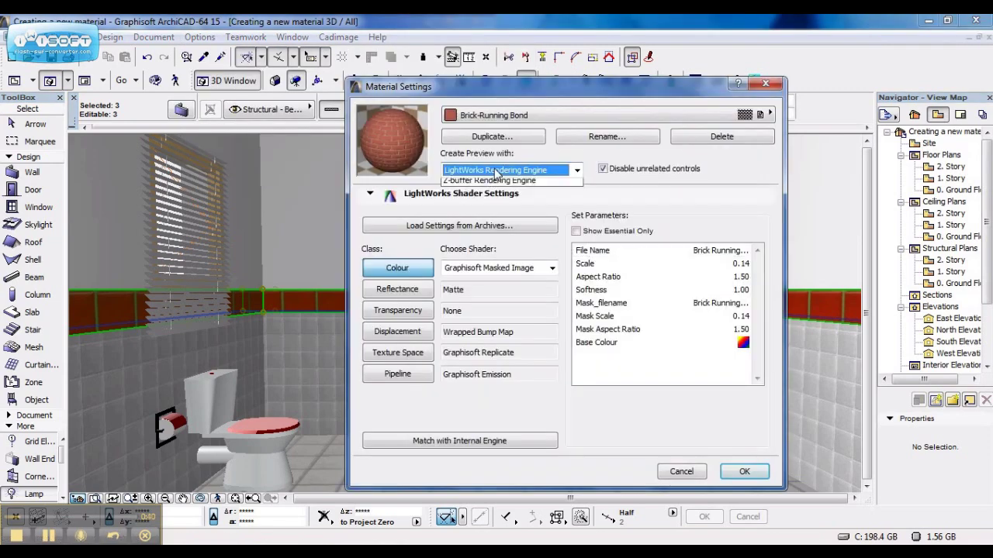
left_click(496, 193)
left_click(532, 117)
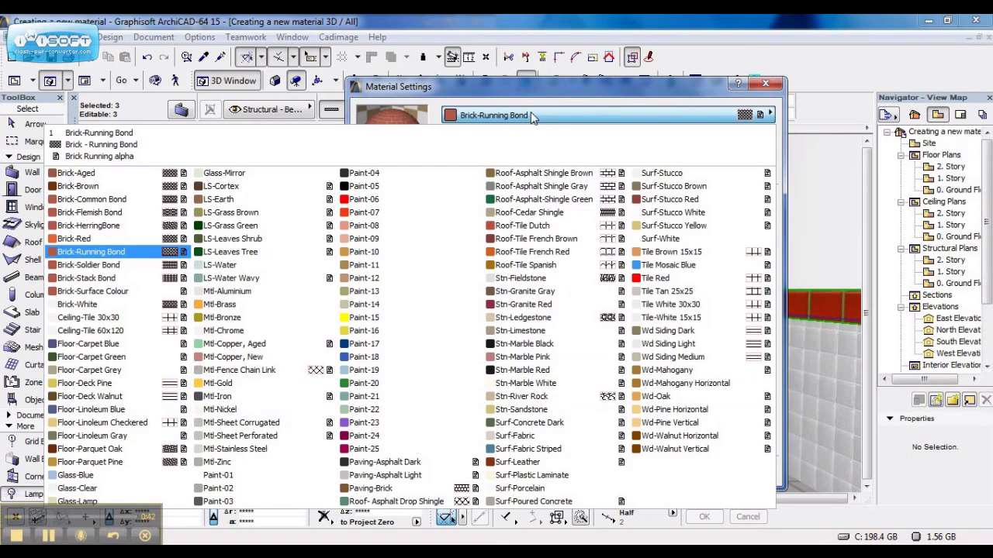
left_click(651, 278)
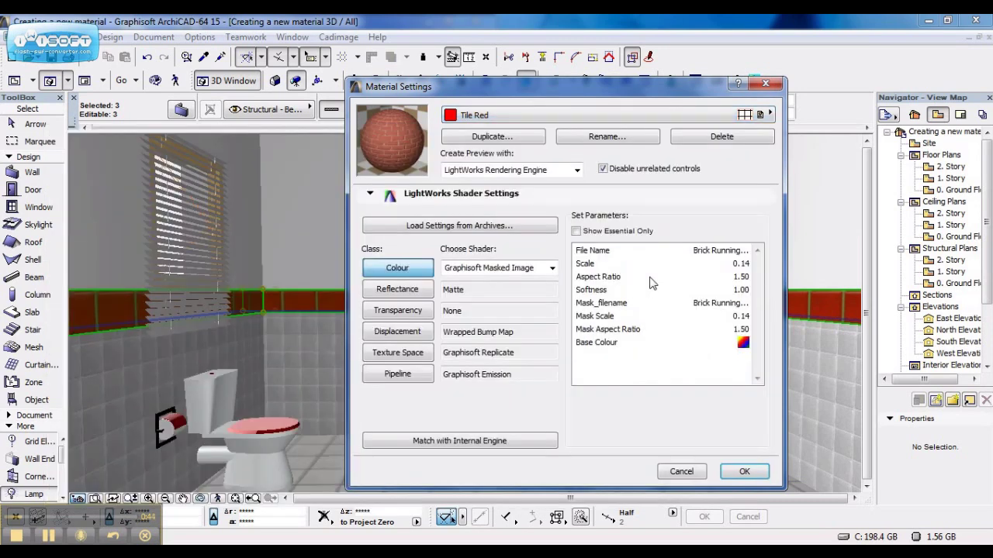
left_click(492, 136)
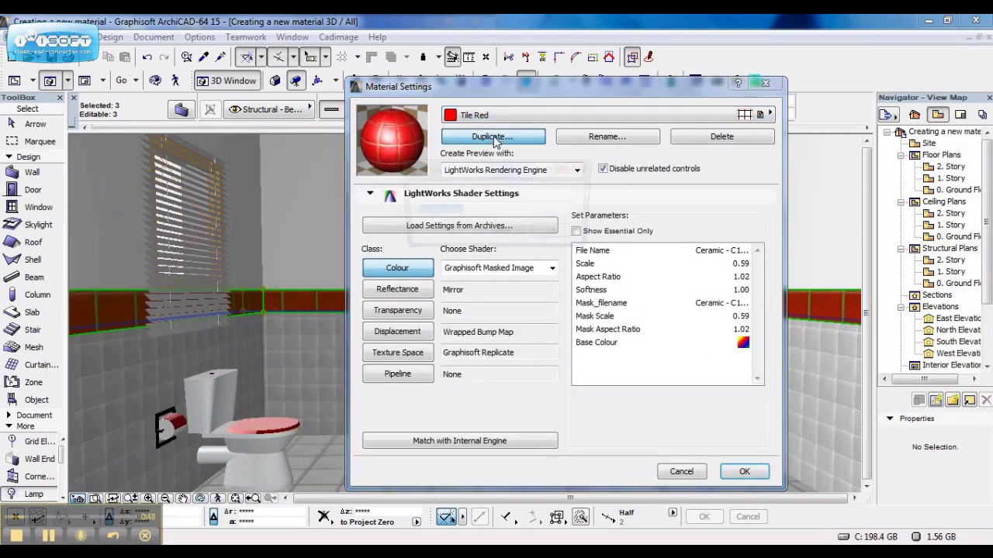
left_click(499, 235)
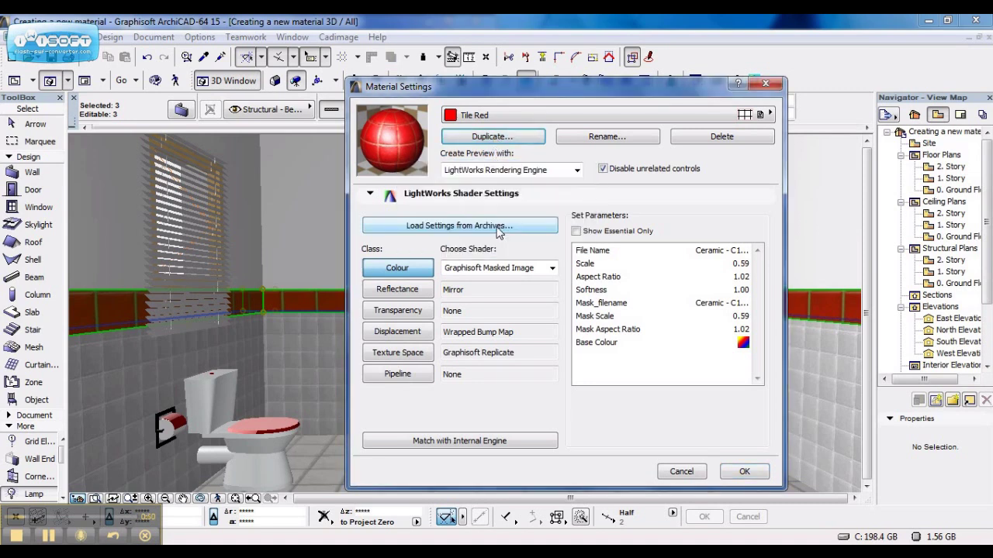
left_click(505, 170)
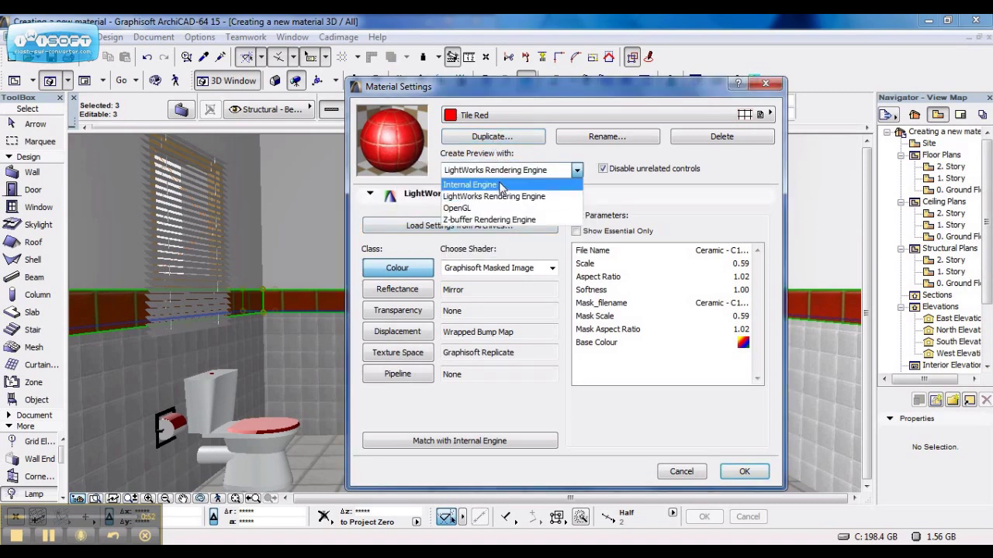
Switch the preview to Internal Engine and set Tile Red's texture width to 200
left_click(501, 184)
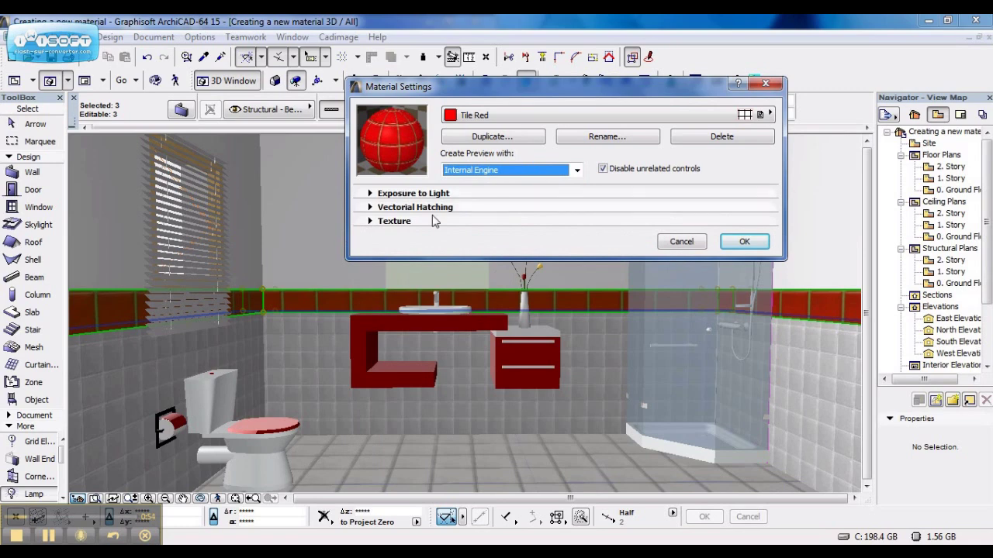
left_click(412, 222)
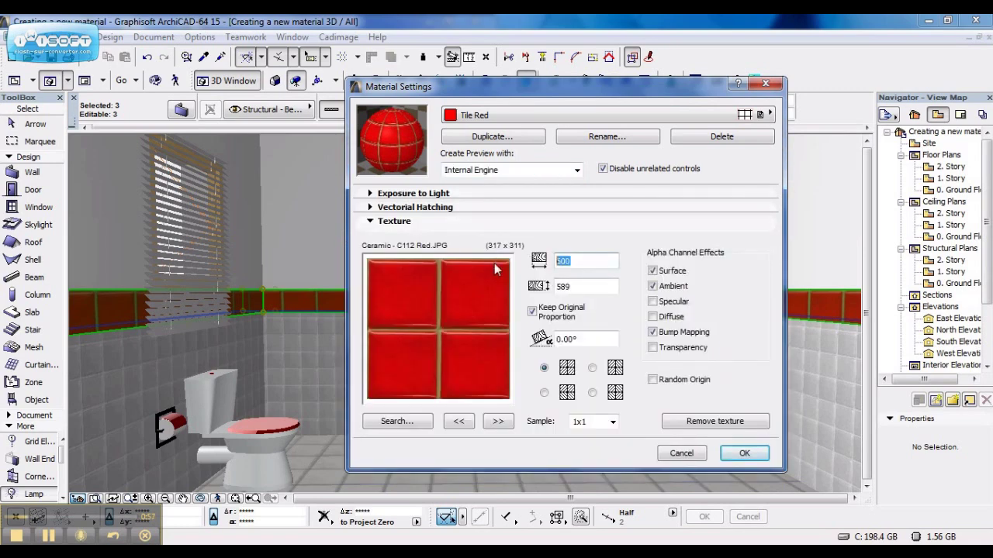
type("200")
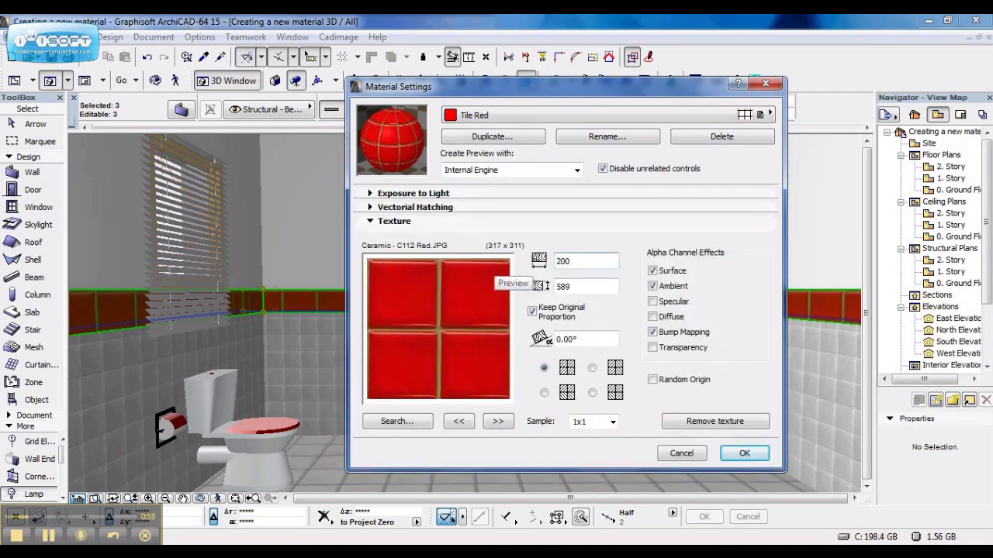
key("Return")
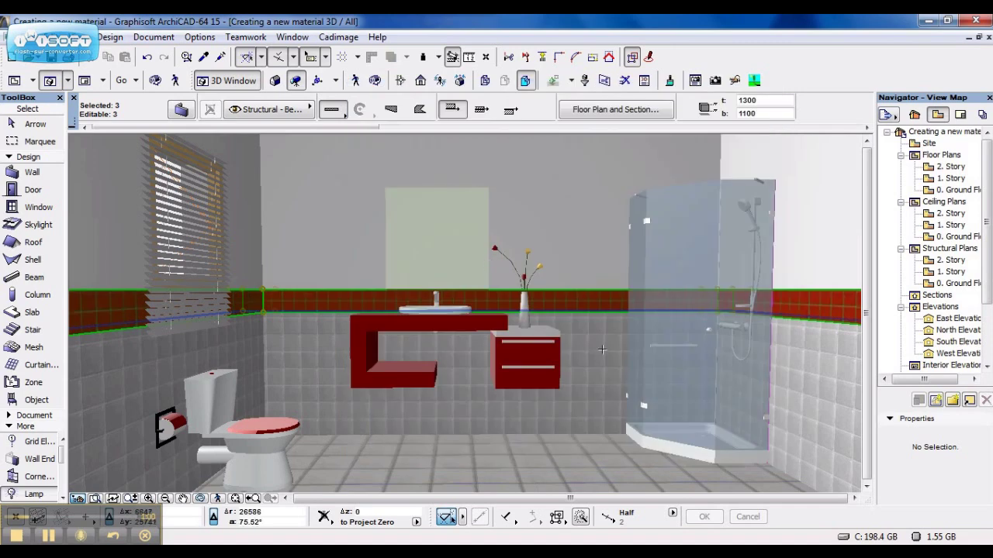
key("Escape")
Zoom in on the red tile band behind the vase, then zoom back out slightly
scroll(588, 314, "up", 10)
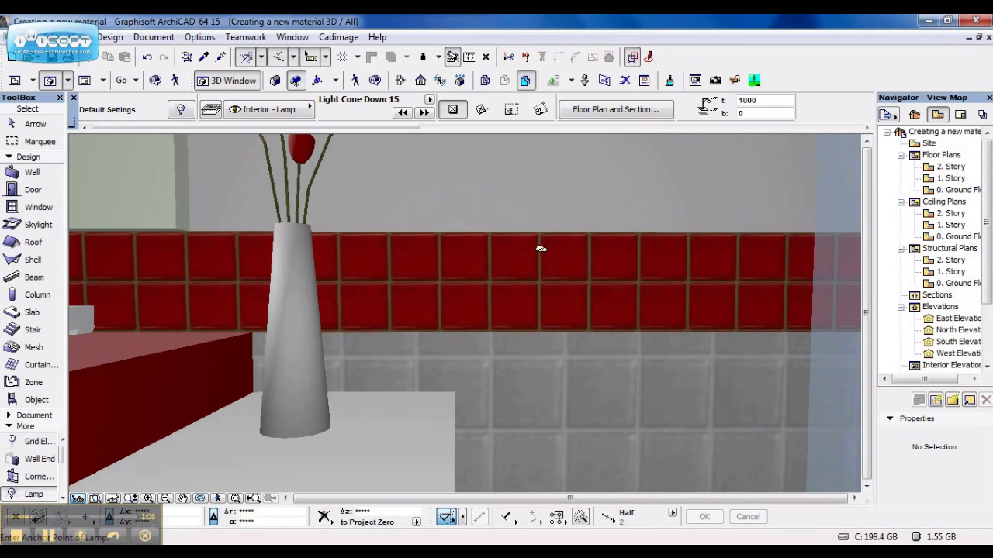
scroll(538, 250, "down", 5)
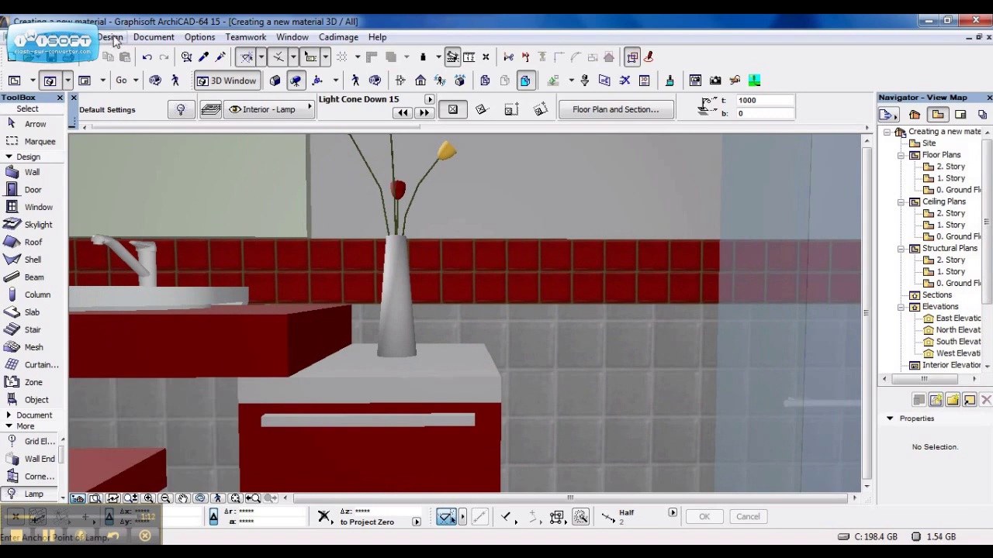
Reset the 3D texture alignment on the red tile band wall behind the sink
left_click(541, 293)
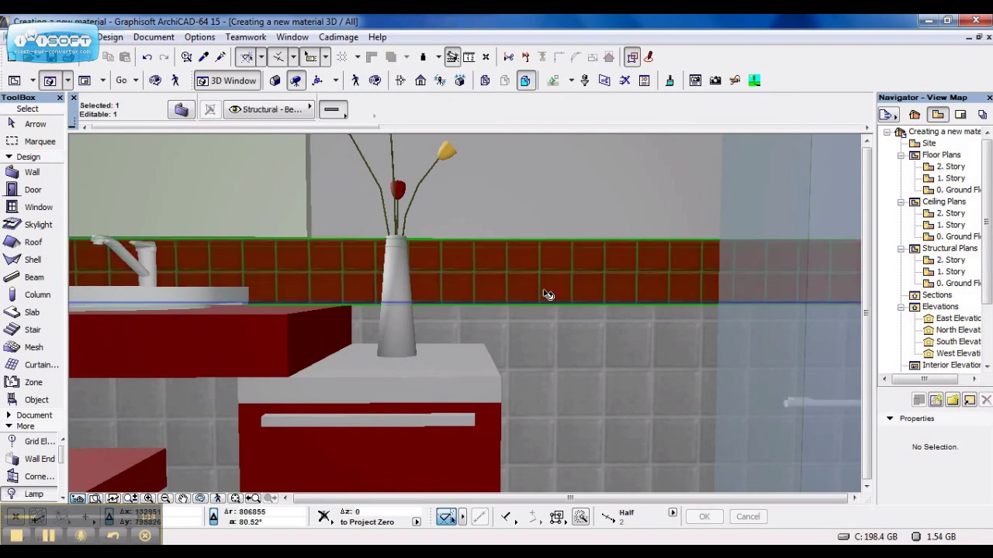
left_click(122, 39)
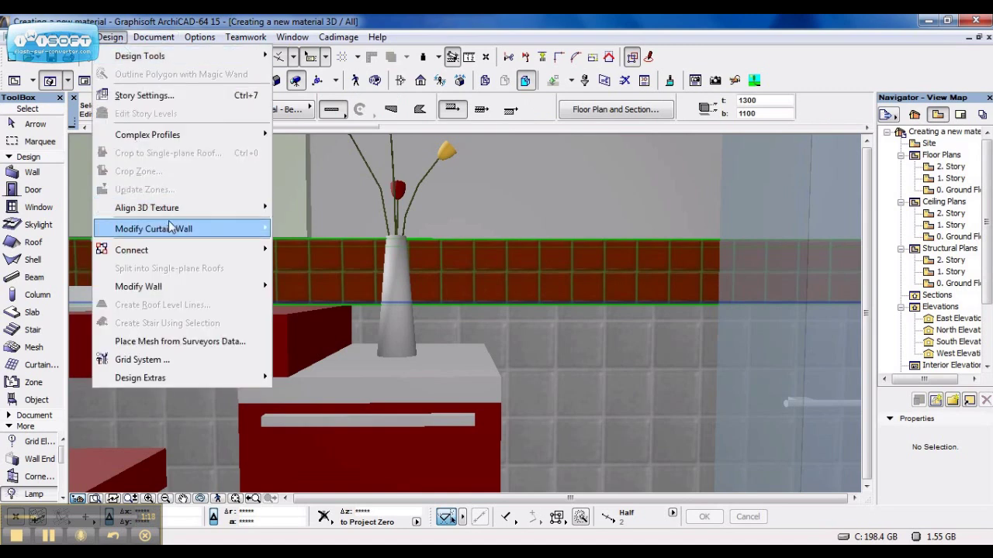
mouse_move(184, 210)
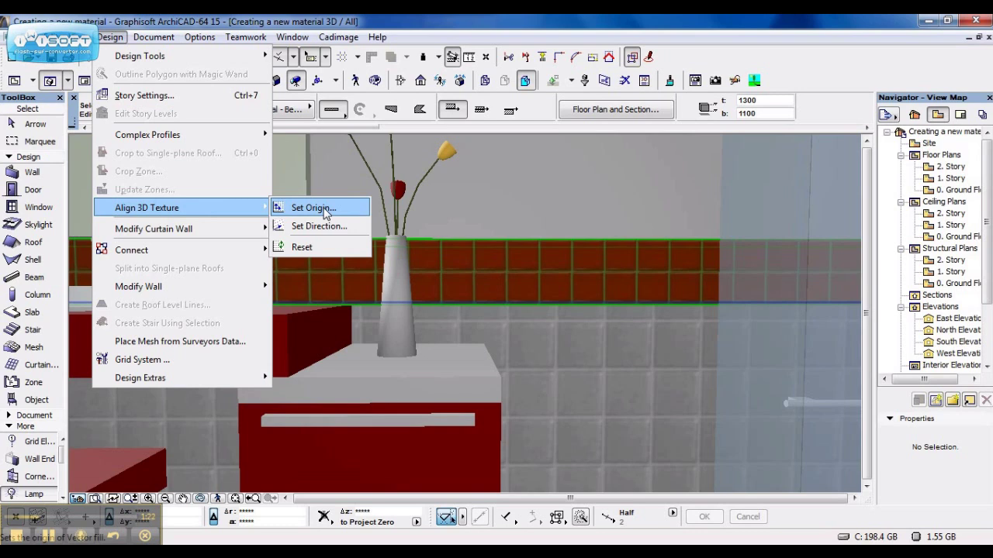
left_click(315, 253)
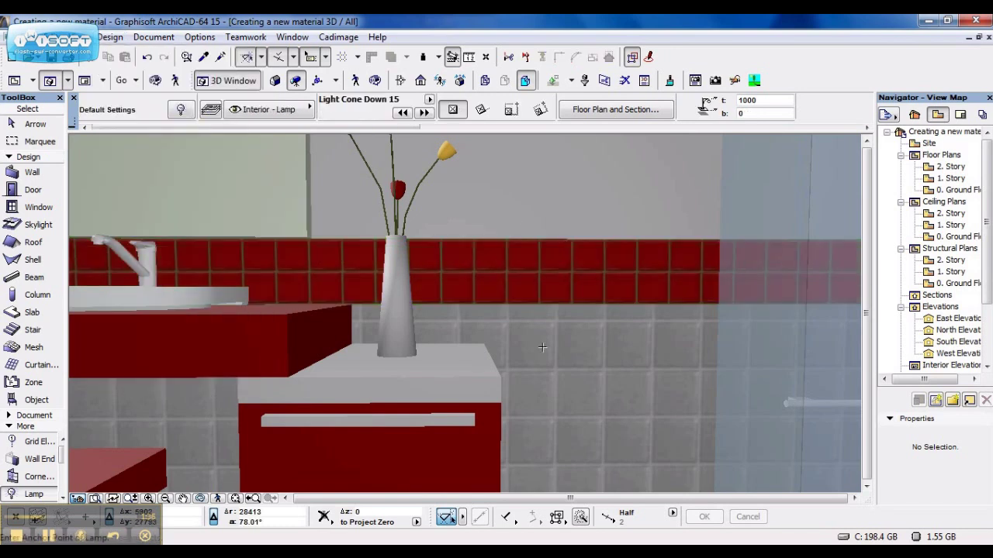